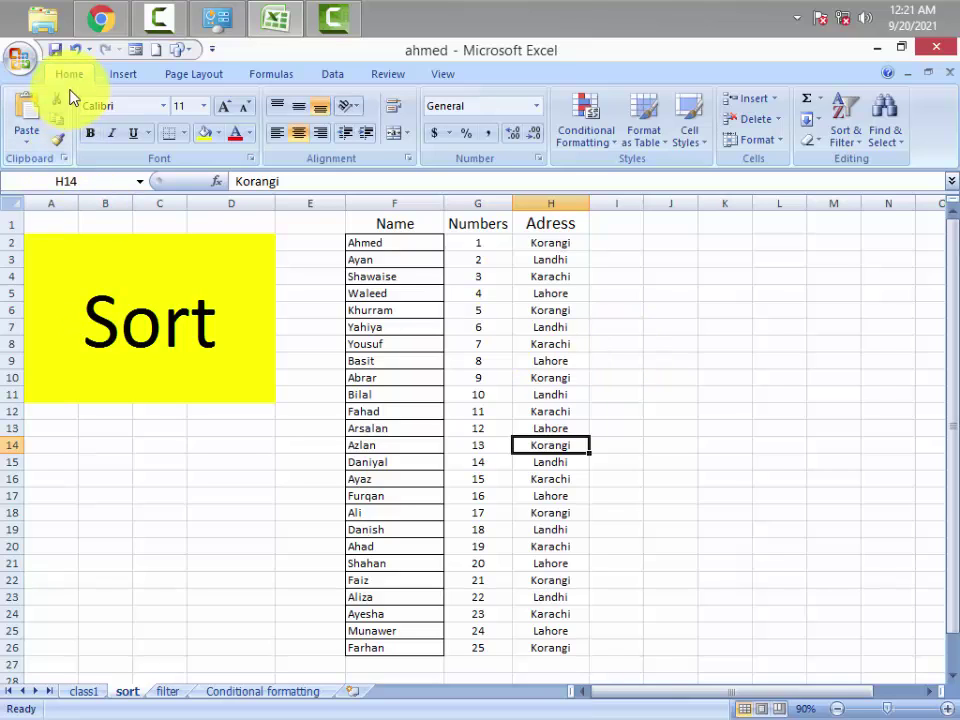
Show the Home tab's Sort & Filter dropdown for the Name, Numbers and Adress table.
left_click(843, 138)
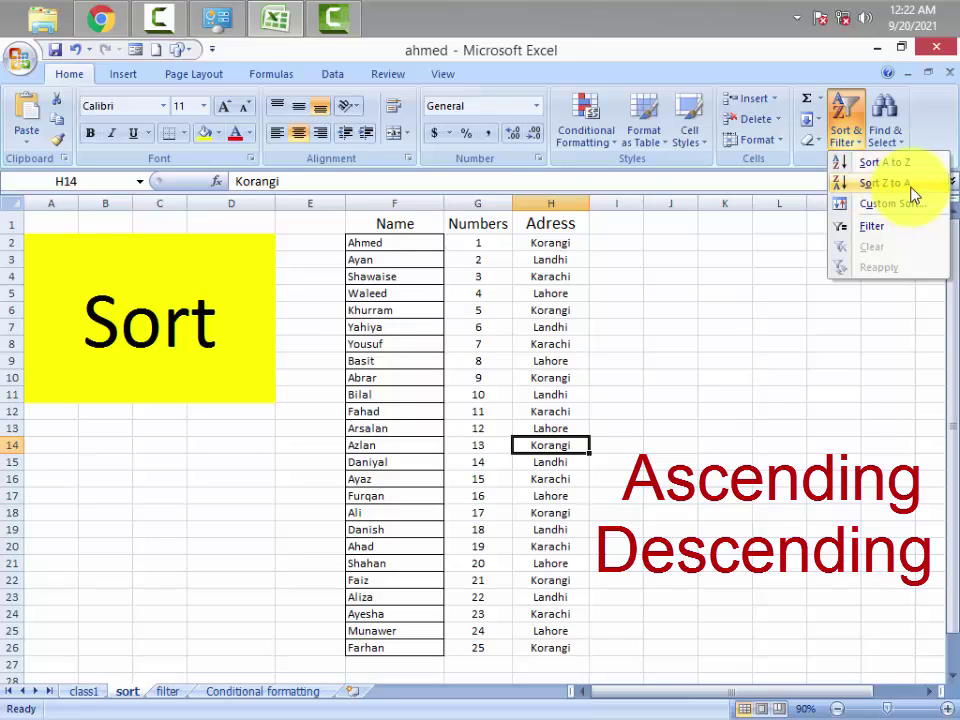
Close the sort menu and select the names Ahmed through Farhan in F2:F26.
left_click(761, 283)
left_click_drag(376, 243, 379, 647)
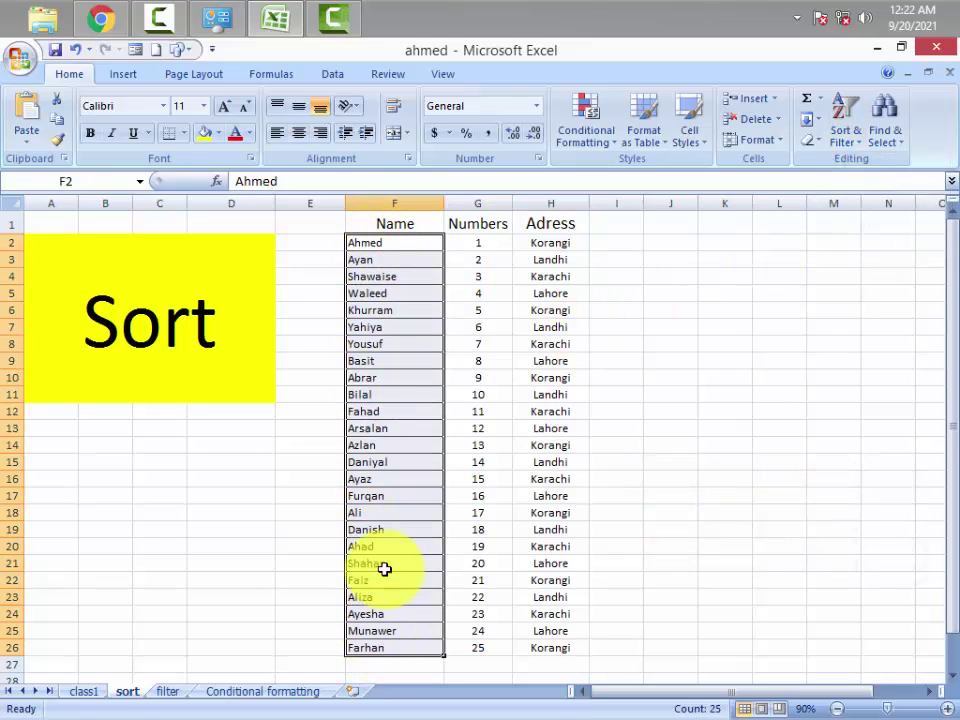
left_click(394, 276)
left_click(390, 245)
left_click(378, 260)
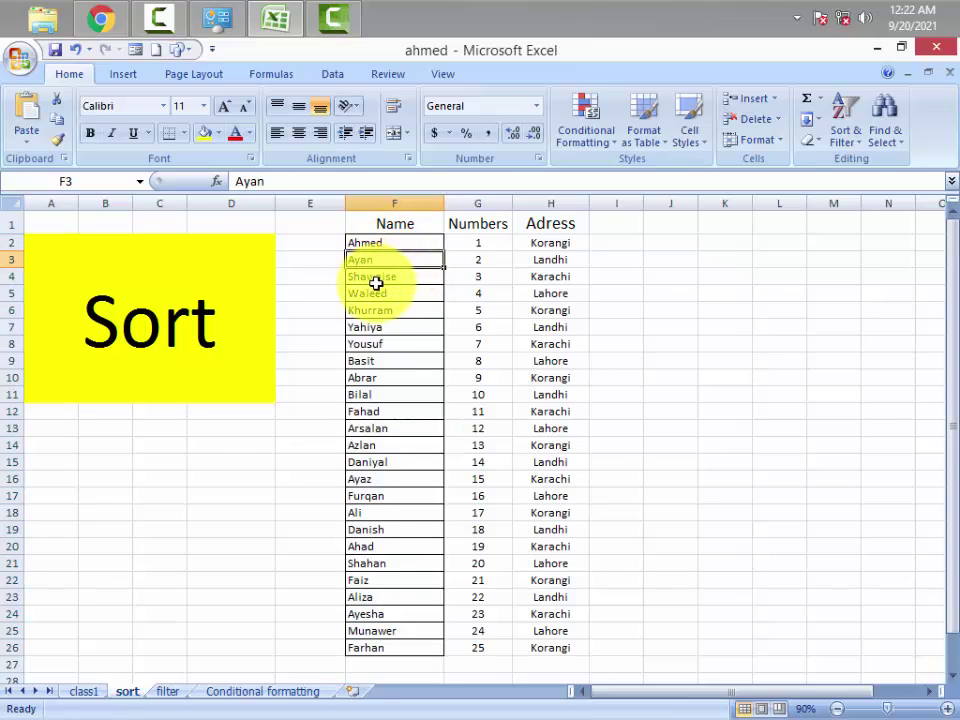
left_click(367, 294)
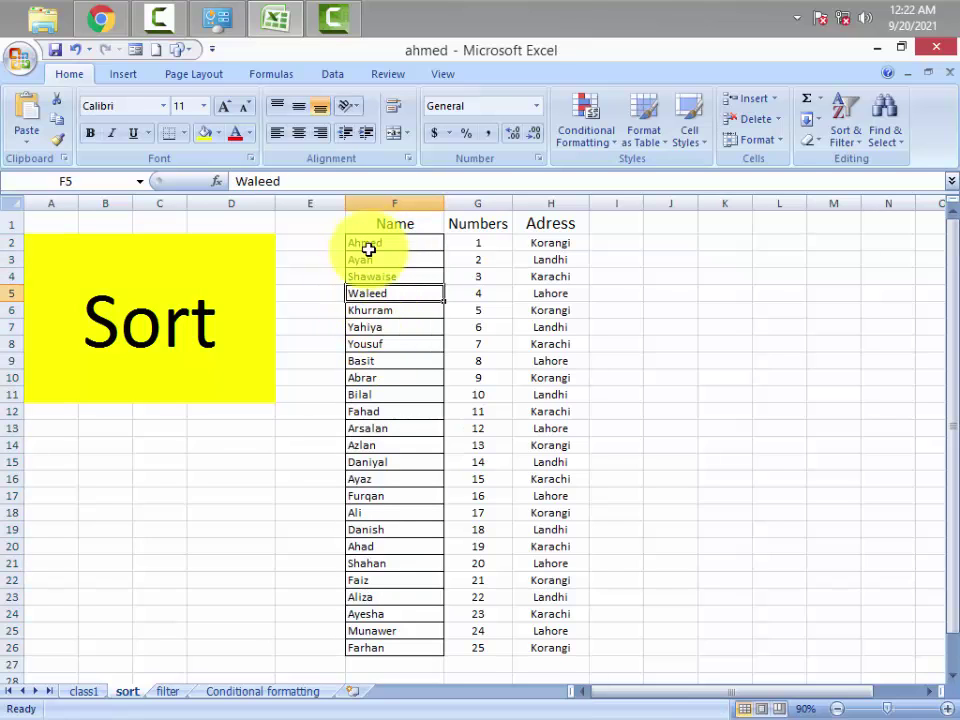
left_click_drag(369, 242, 374, 478)
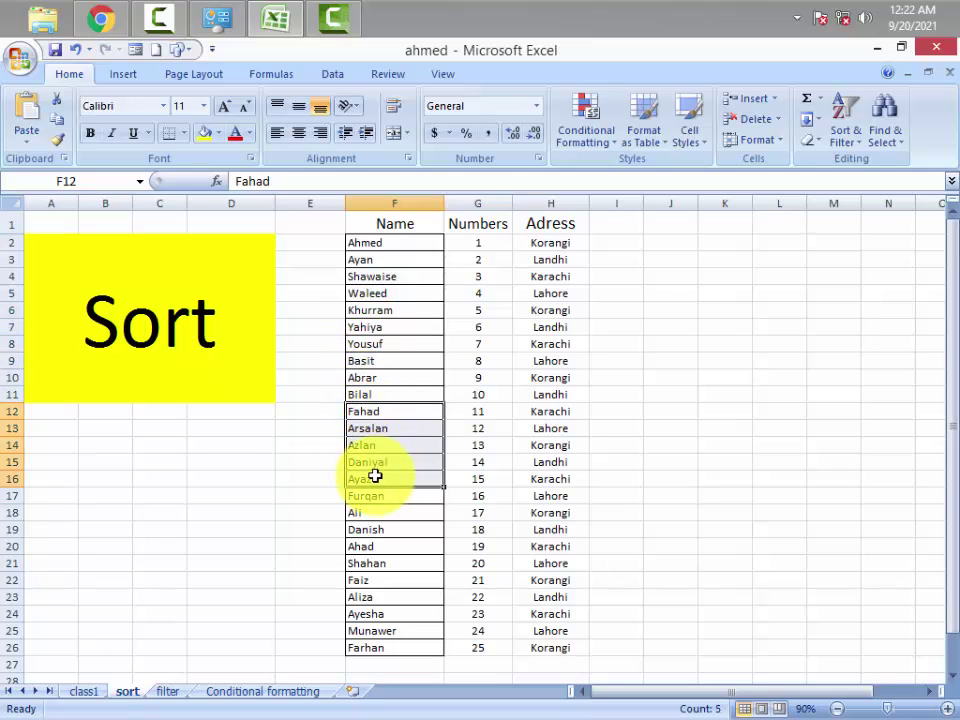
left_click_drag(398, 242, 390, 641)
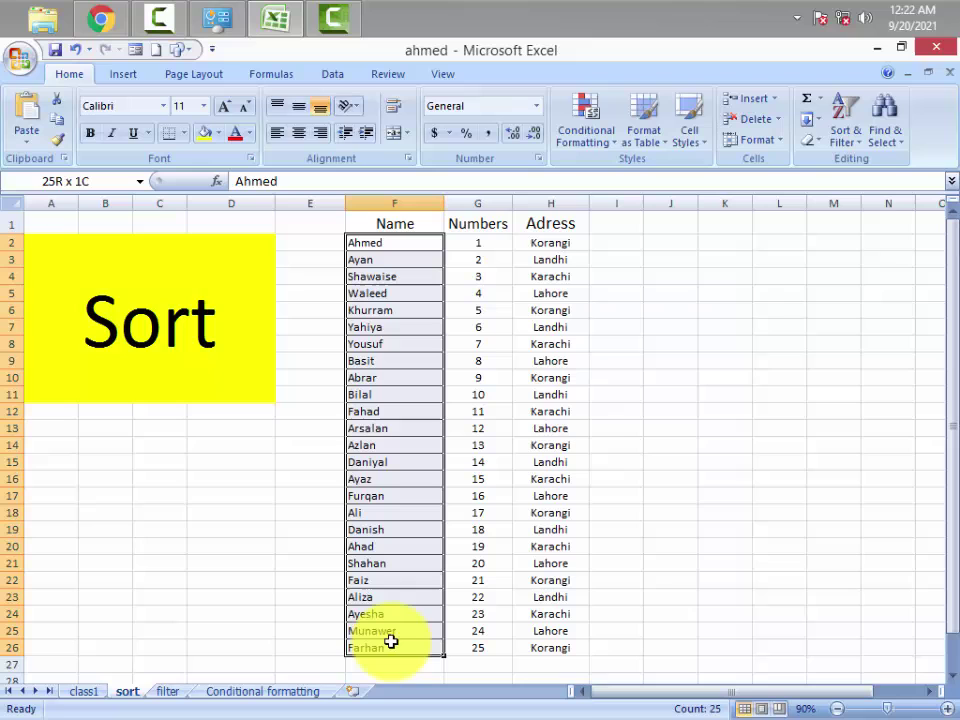
Sort only the selected names A to Z, continuing with the current selection.
left_click(840, 135)
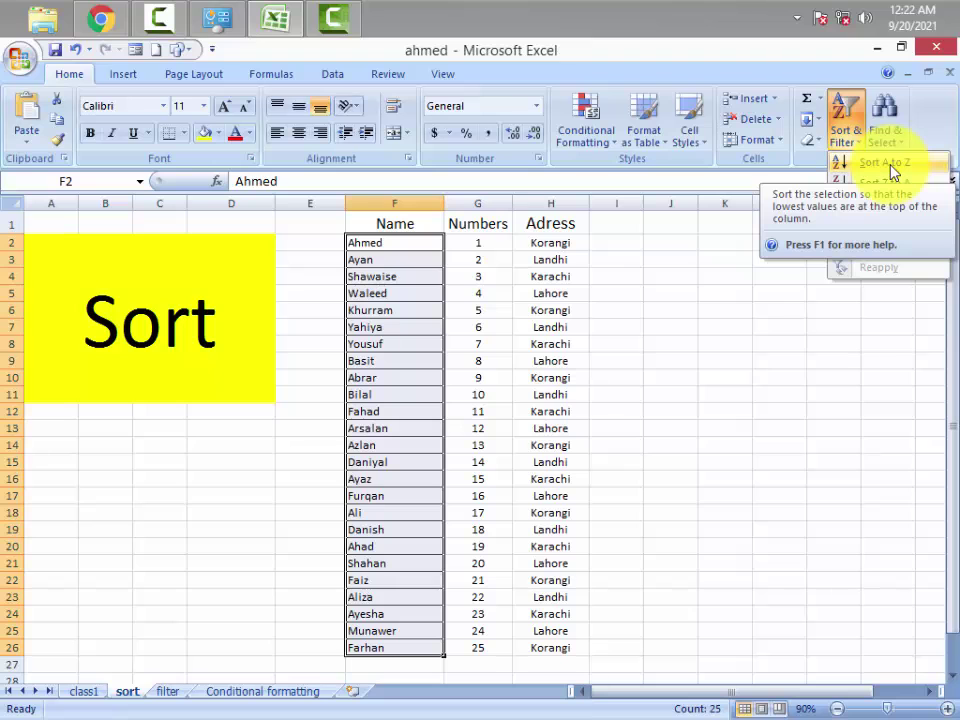
left_click(891, 166)
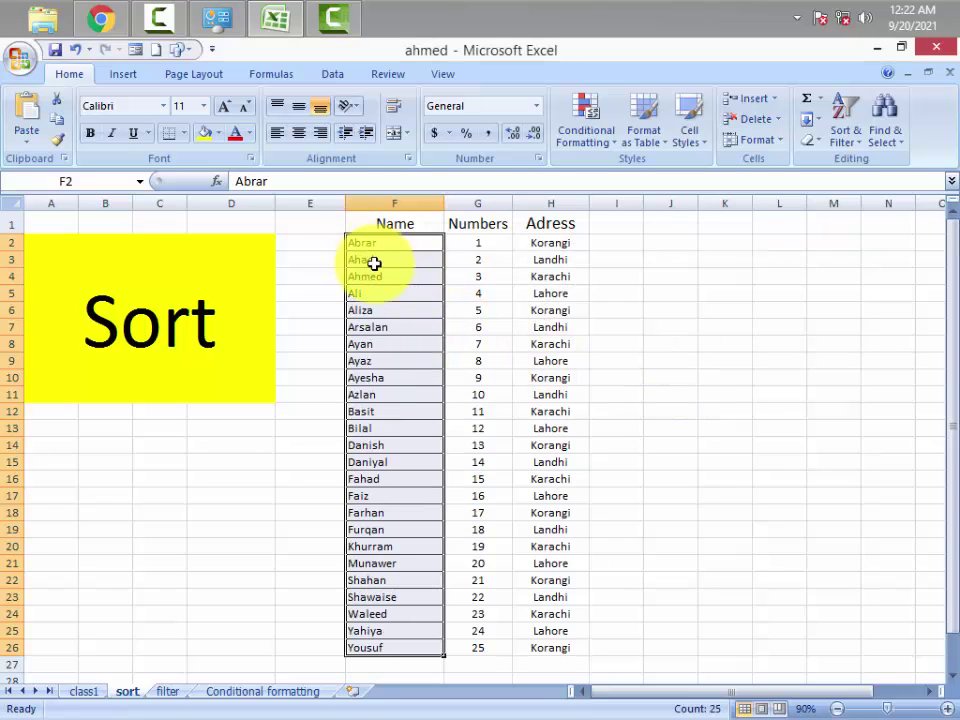
left_click(390, 447)
Select groups of sorted names: the first several, then Basit and Bilal, then Ahmed down to Ahad.
left_click_drag(396, 244, 397, 363)
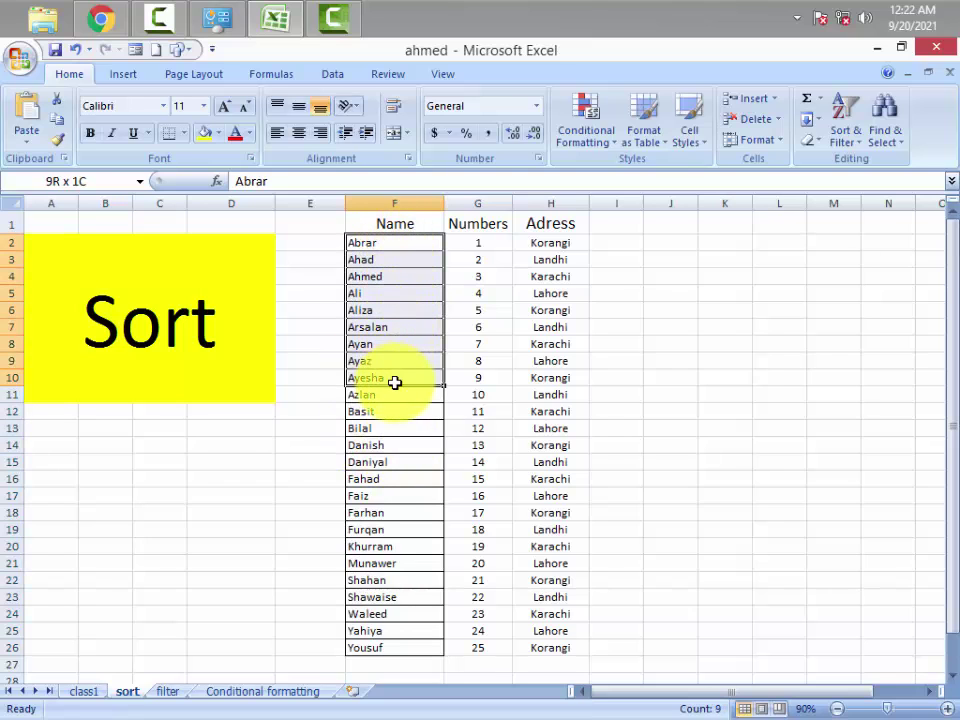
left_click_drag(369, 413, 375, 529)
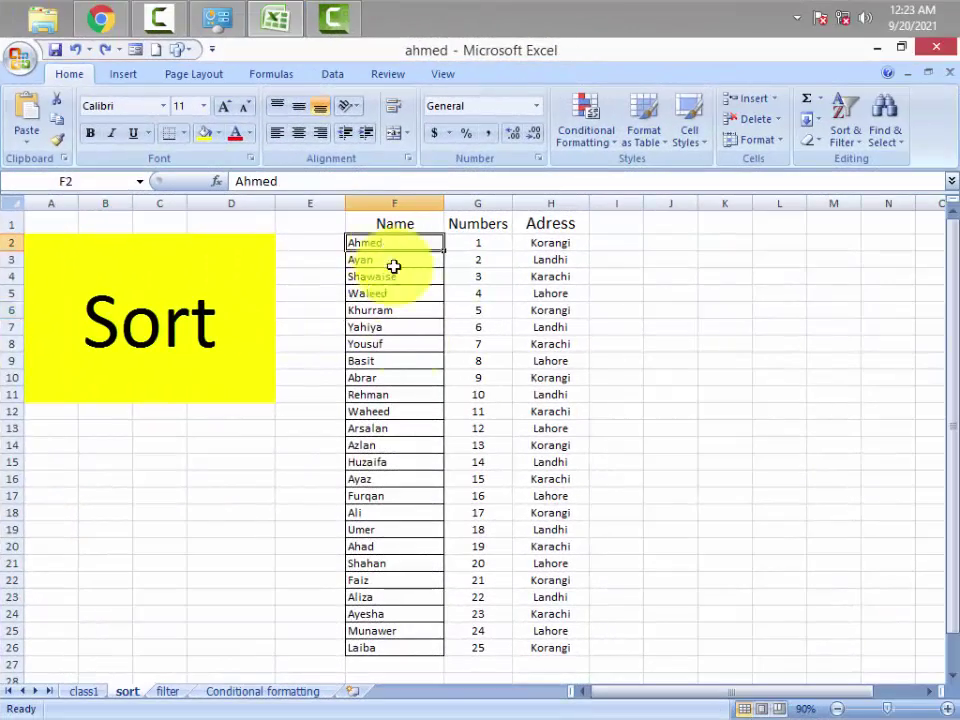
mouse_move(394, 266)
left_mouse_down()
mouse_move(424, 569)
mouse_move(411, 647)
left_mouse_up()
left_click(843, 112)
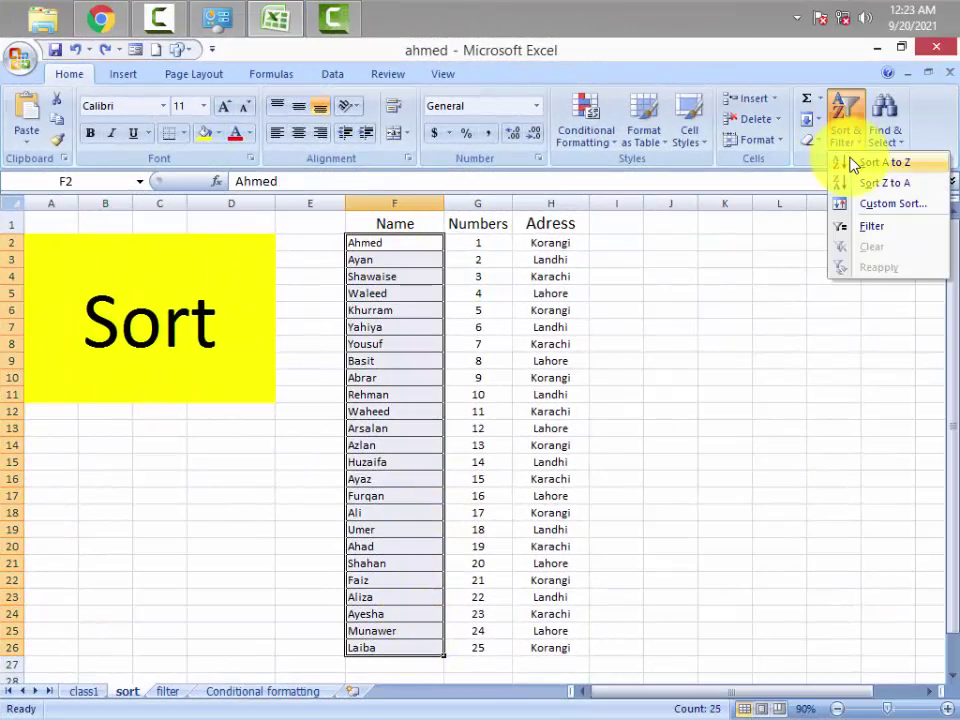
left_click(852, 163)
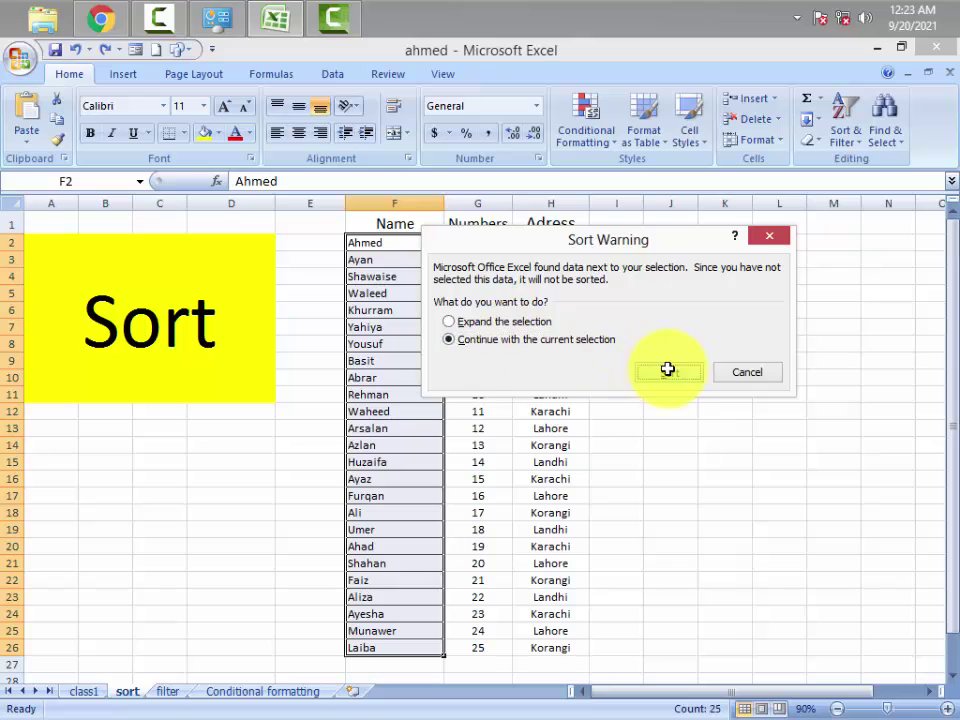
left_click(668, 371)
left_click_drag(480, 248, 530, 647)
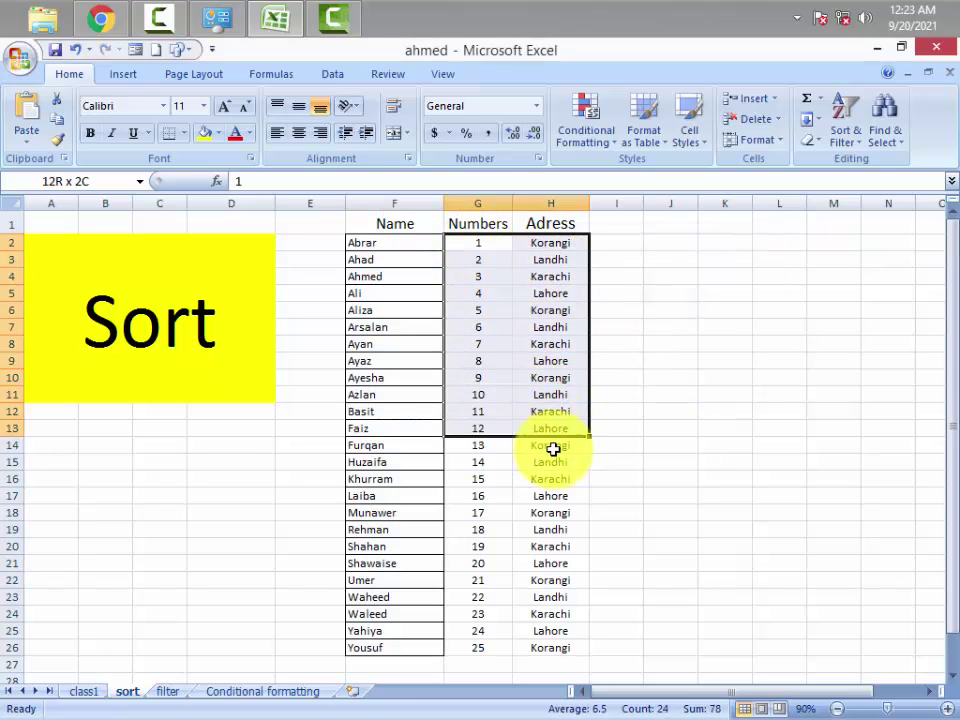
left_click(678, 362)
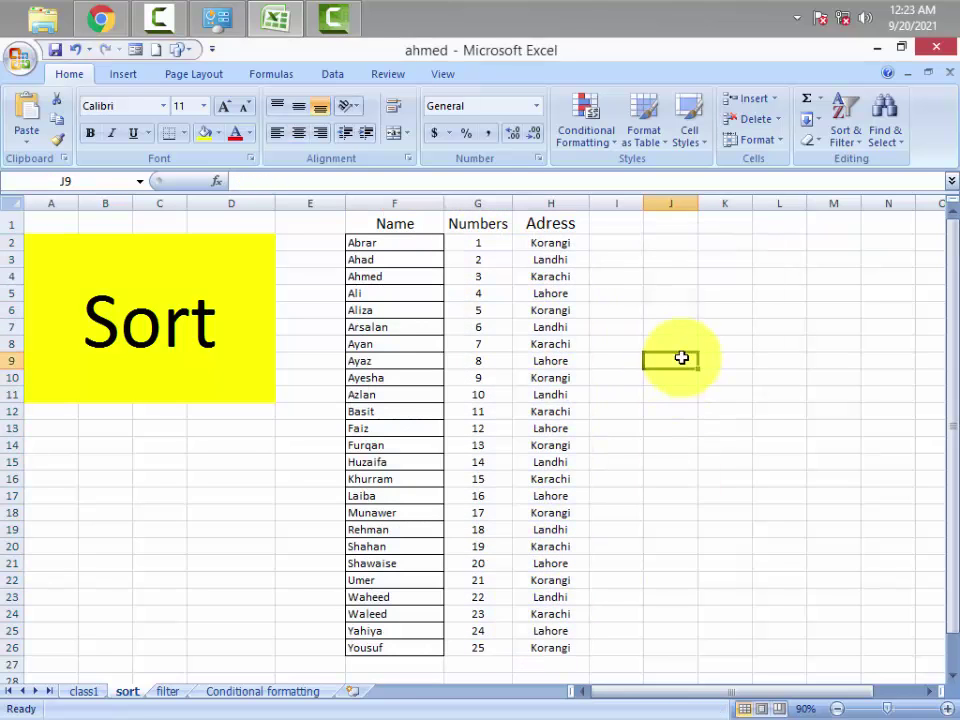
left_click(70, 50)
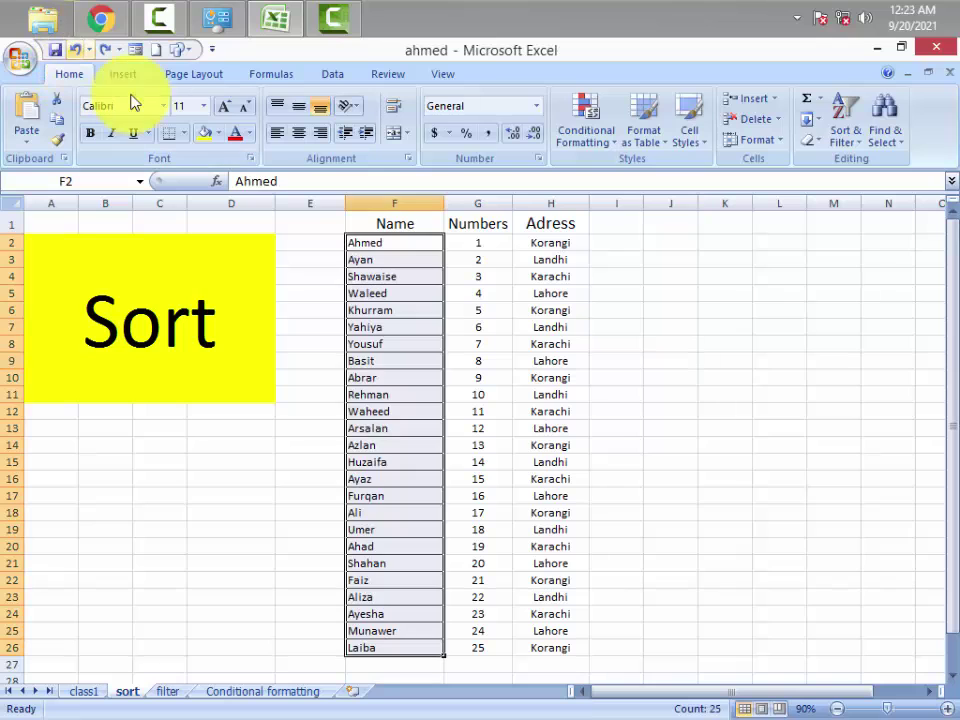
Sort the whole table A to Z by Name, starting from the header cell F1.
left_click(396, 219)
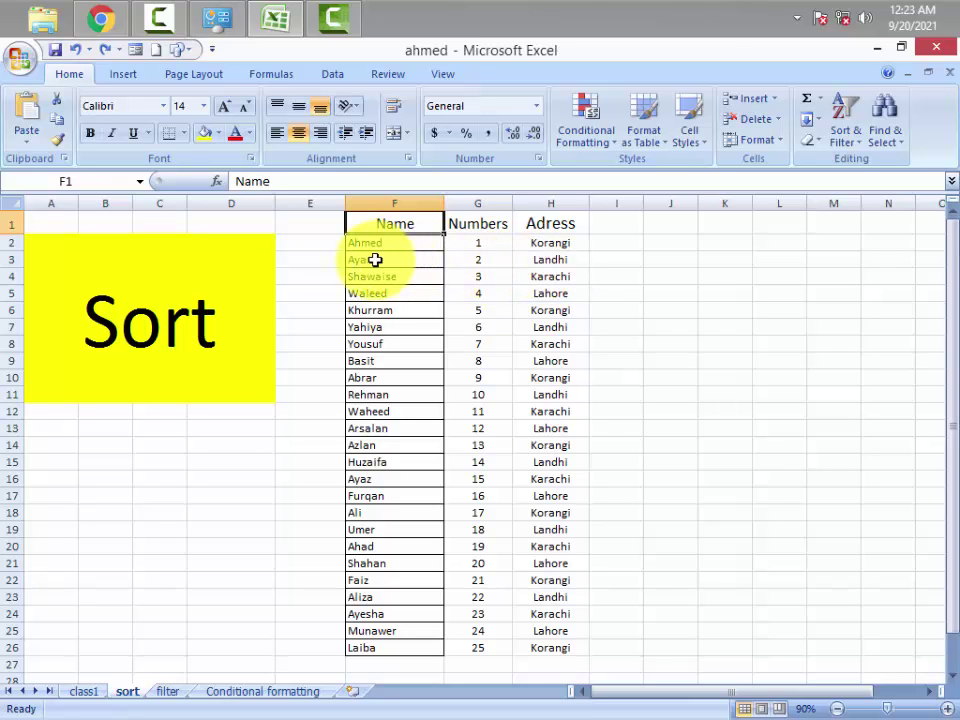
left_click(840, 140)
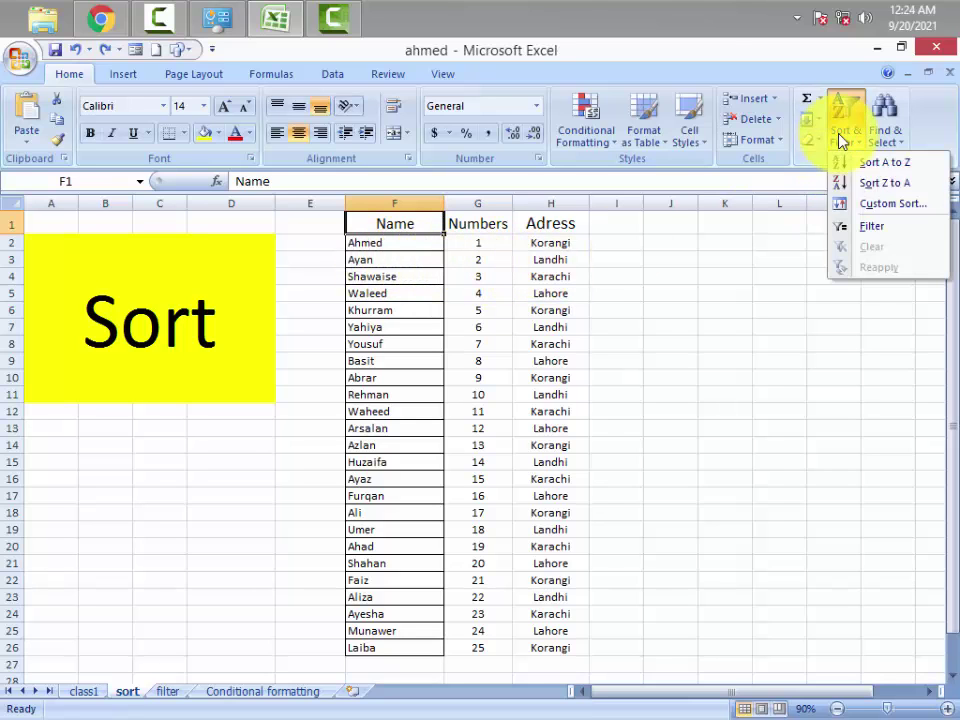
left_click(866, 163)
left_click(758, 294)
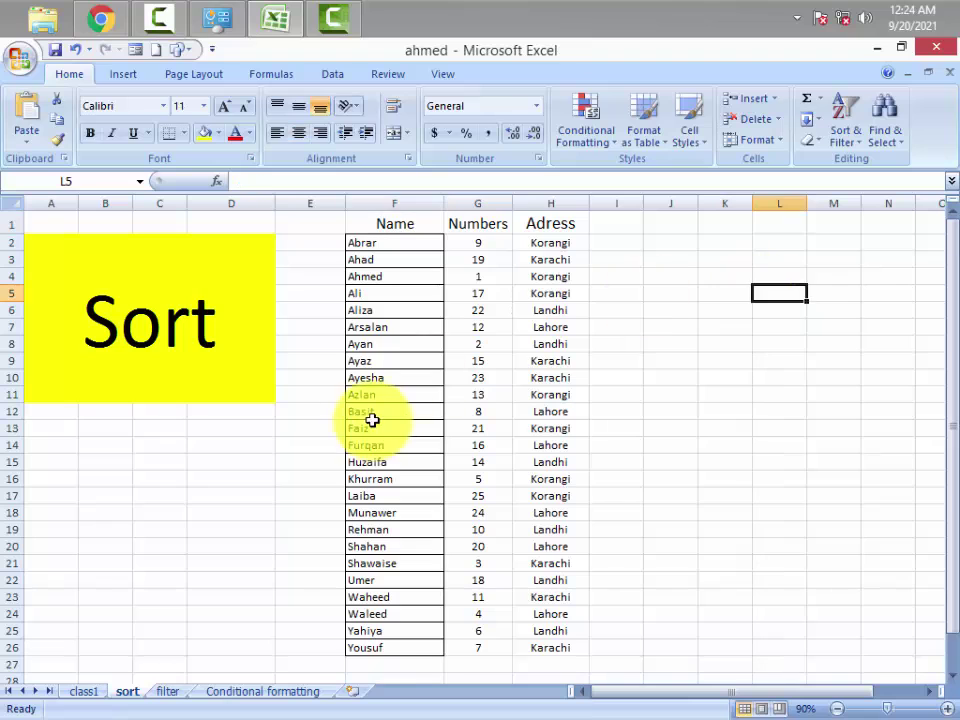
Confirm Ayan's number moved with the name and select the sorted table.
left_click(388, 345)
left_click(469, 345)
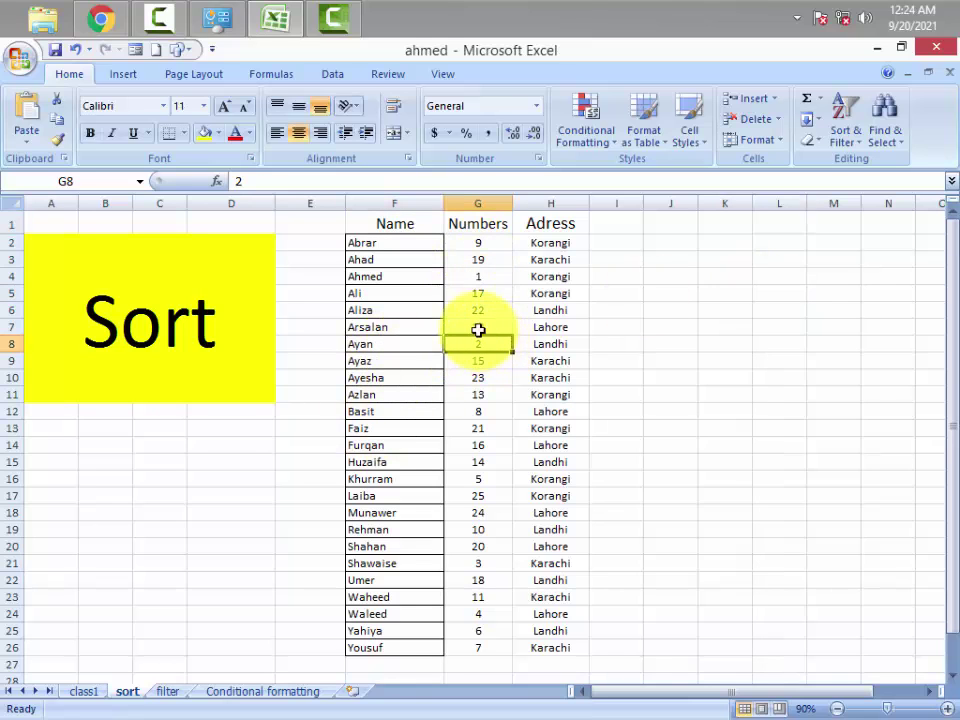
left_click_drag(366, 244, 552, 640)
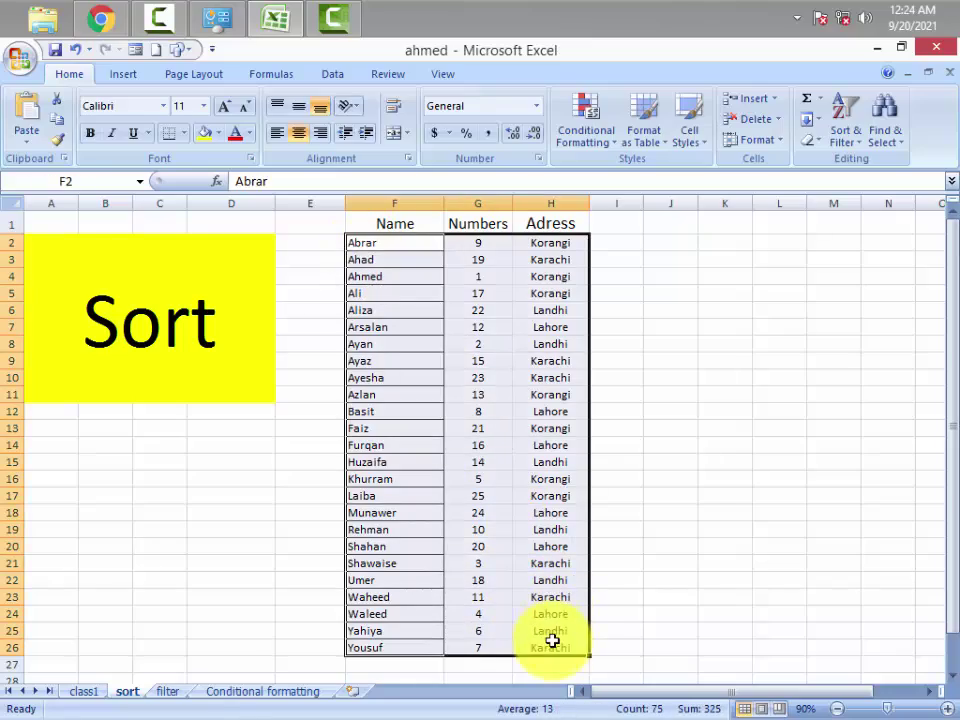
left_click(695, 443)
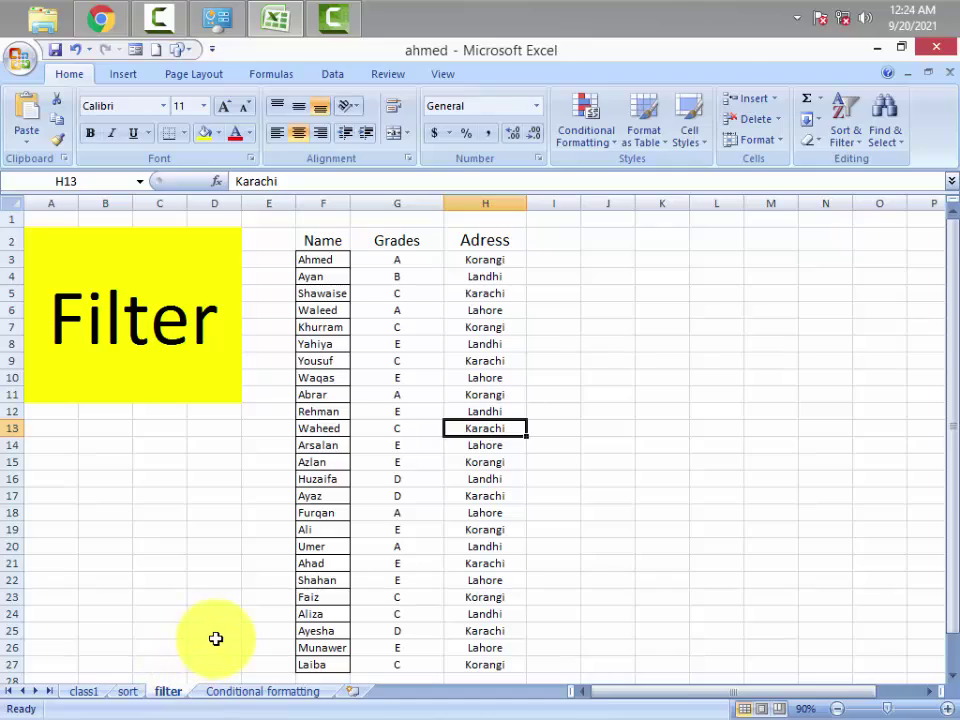
Choose Filter from Sort & Filter with the Filter title cell selected on the filter sheet.
left_click(146, 311)
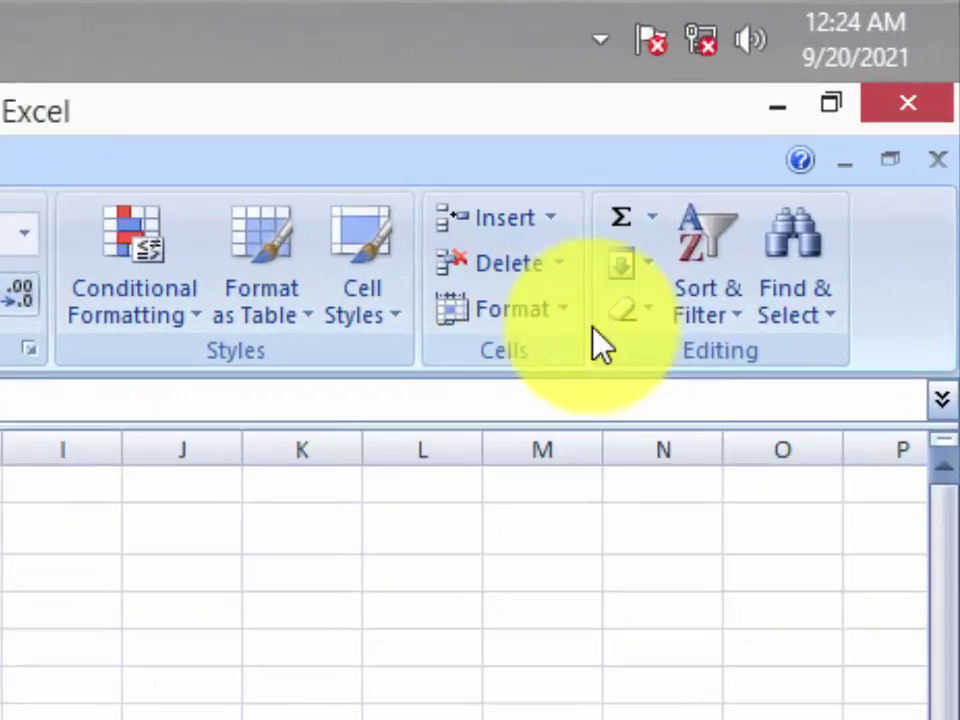
left_click(840, 142)
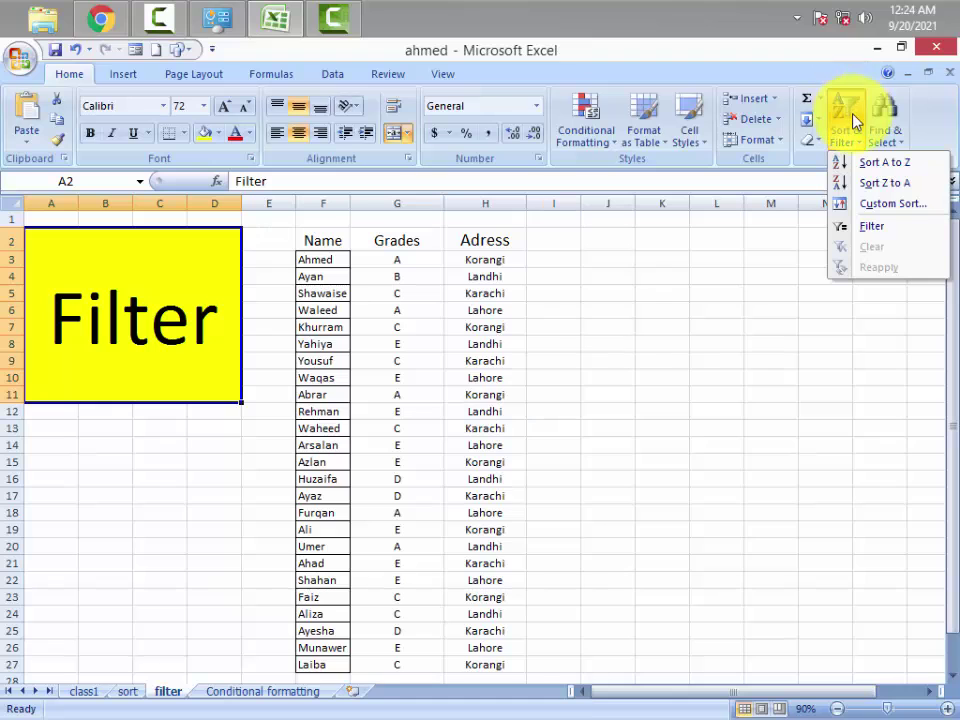
left_click(875, 227)
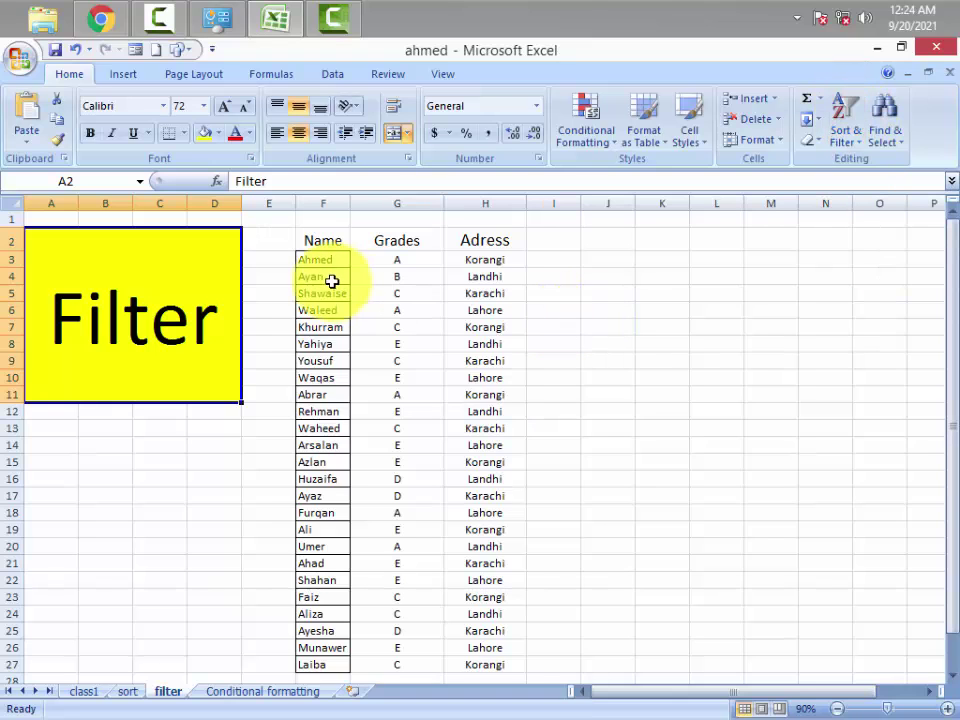
Select headers F2:H2, toggle Ctrl+Shift+L on and off, then apply Sort & Filter > Filter.
left_click_drag(322, 242, 469, 241)
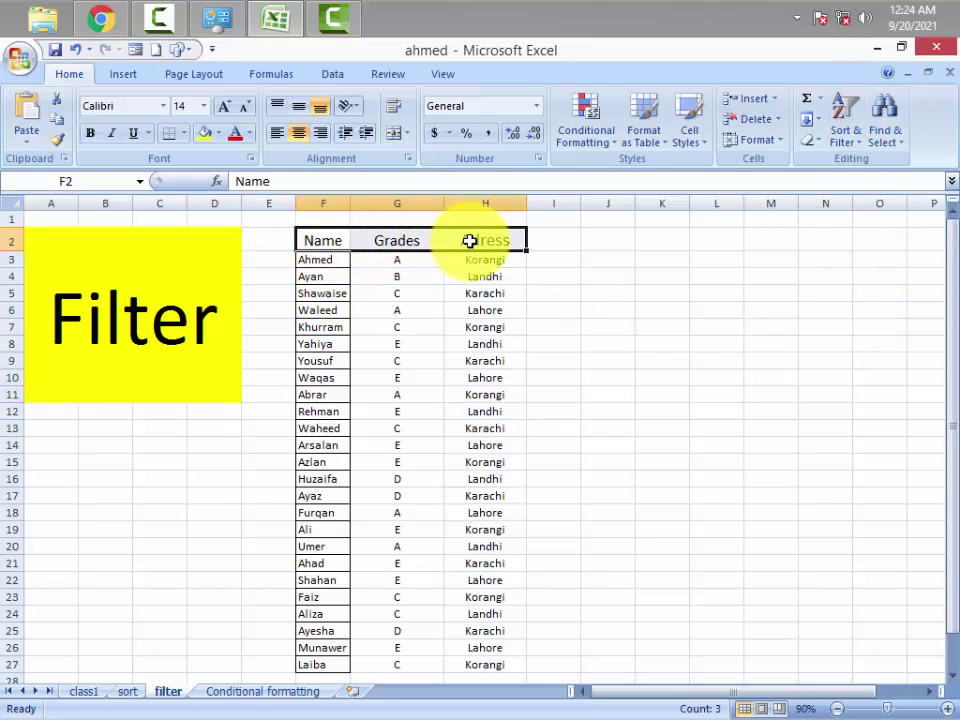
key("ctrl+shift+l")
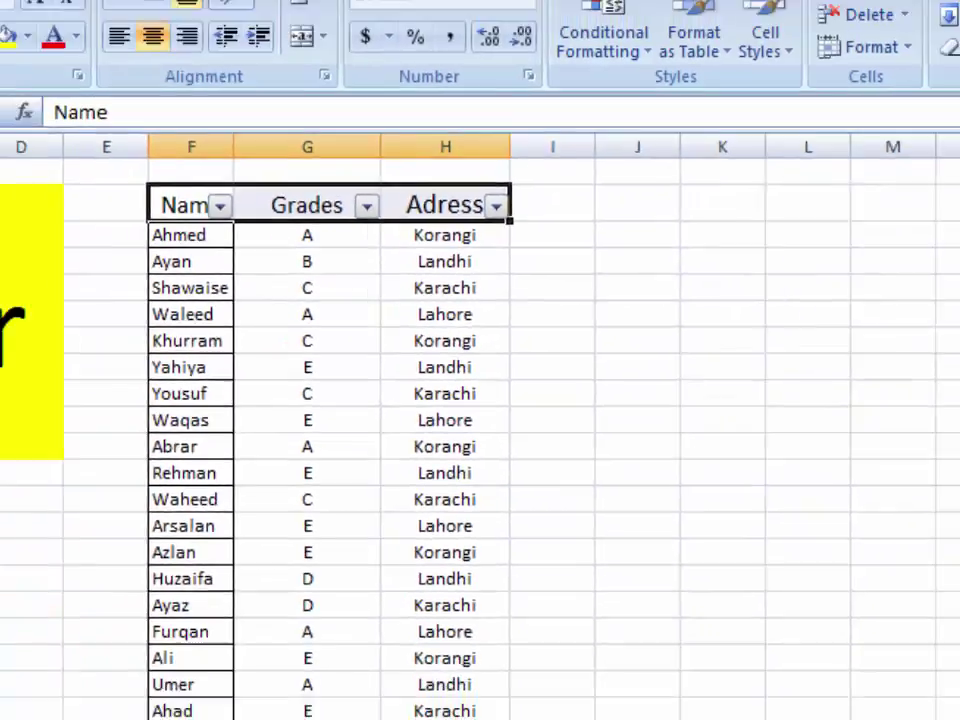
key("ctrl+shift+l")
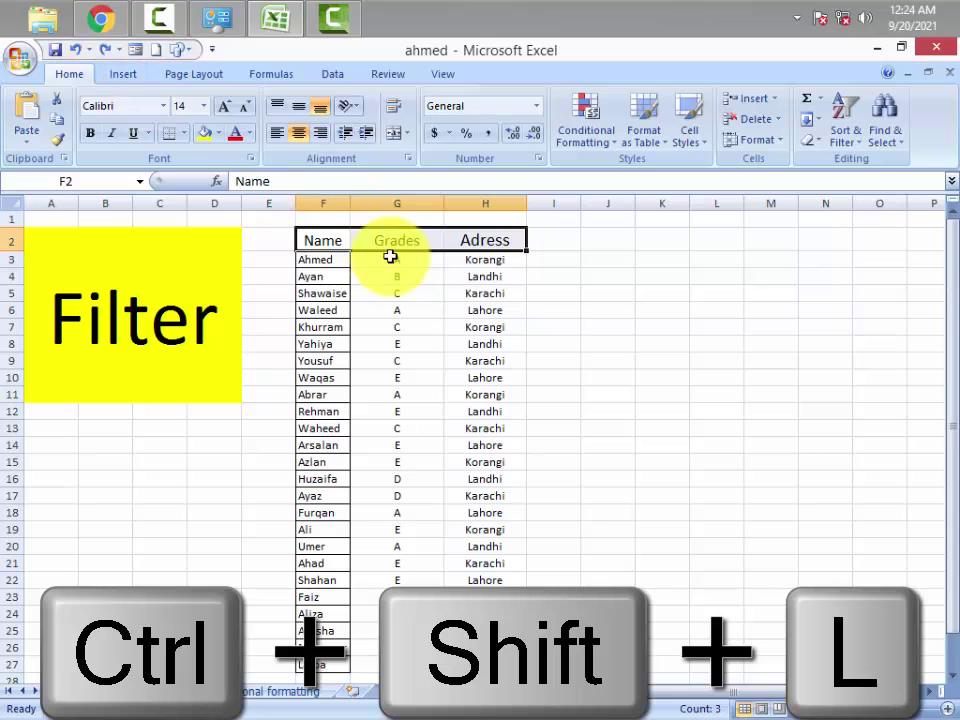
left_click(846, 142)
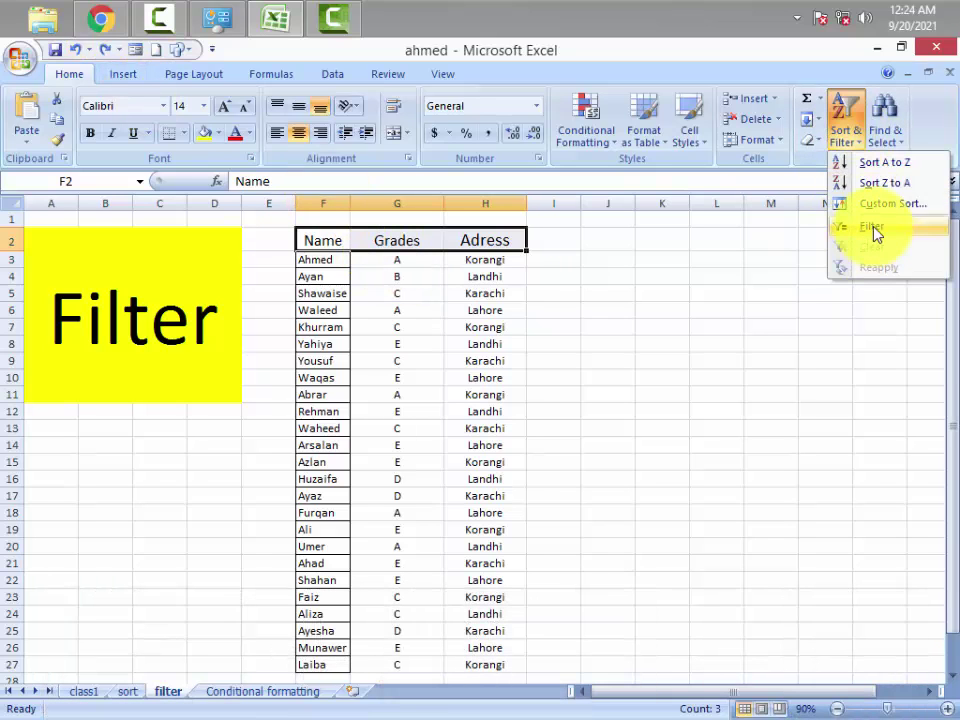
left_click(871, 228)
left_click(582, 338)
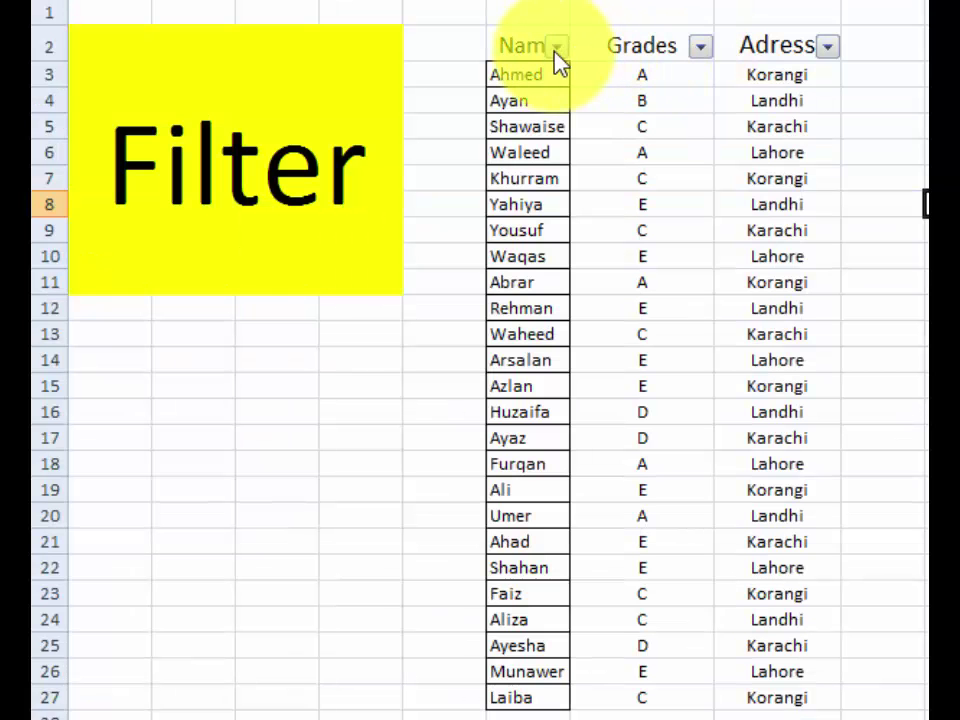
left_click(557, 50)
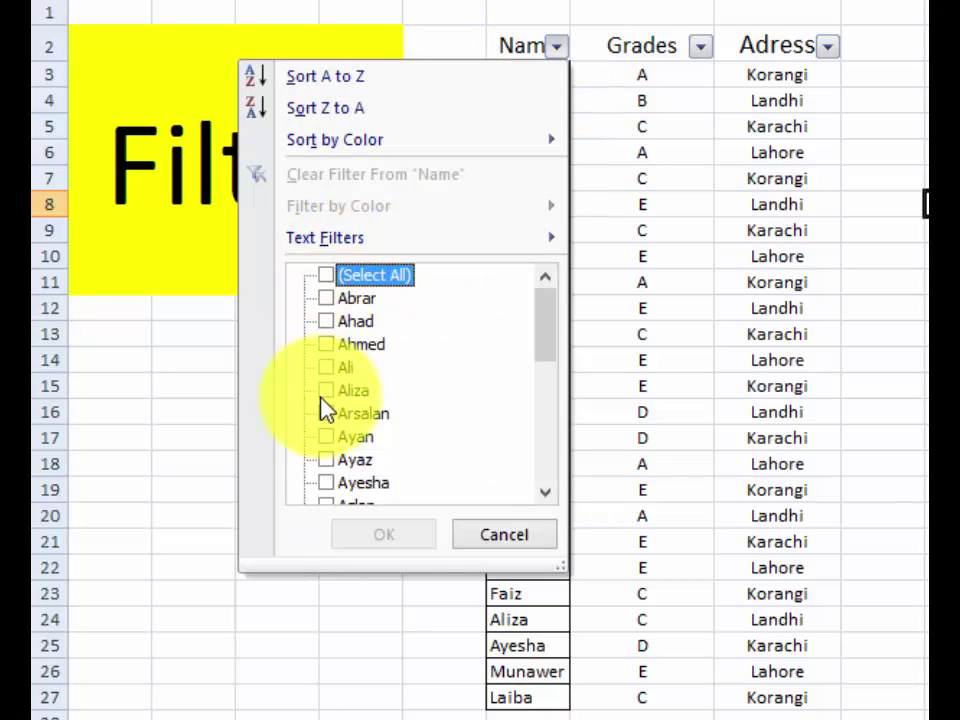
left_click_drag(548, 316, 333, 425)
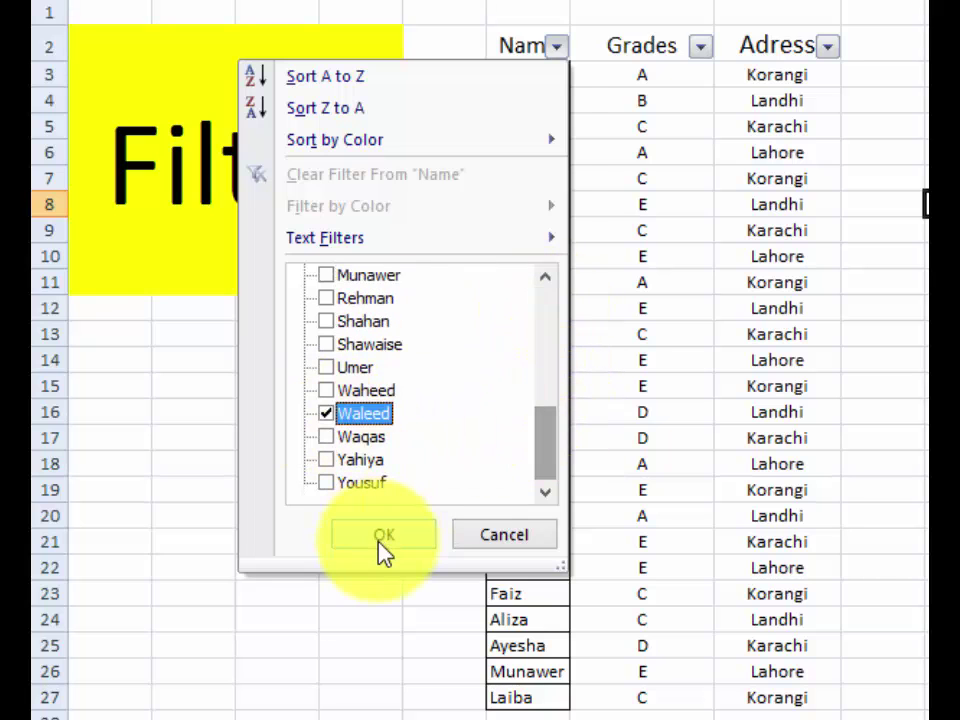
left_click(379, 541)
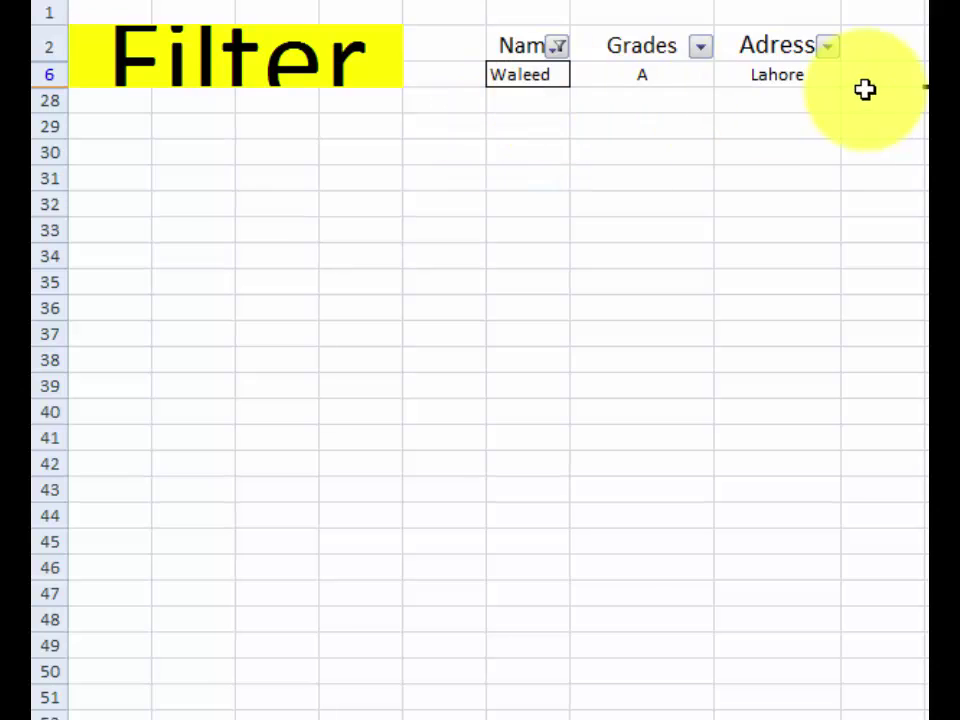
left_click_drag(530, 75, 751, 79)
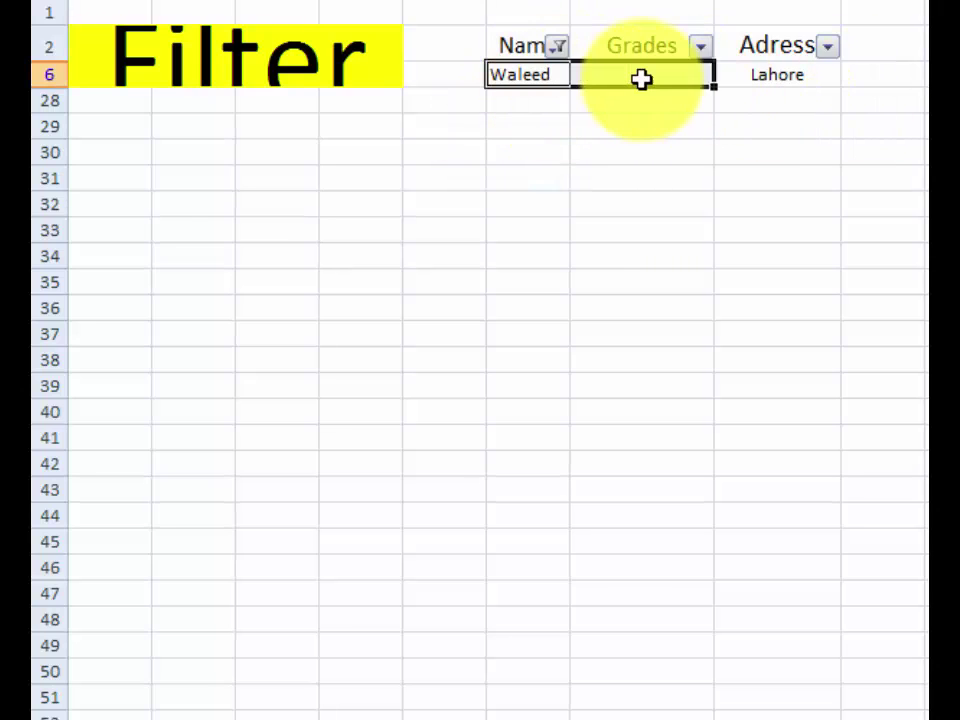
left_click(557, 46)
left_click(372, 277)
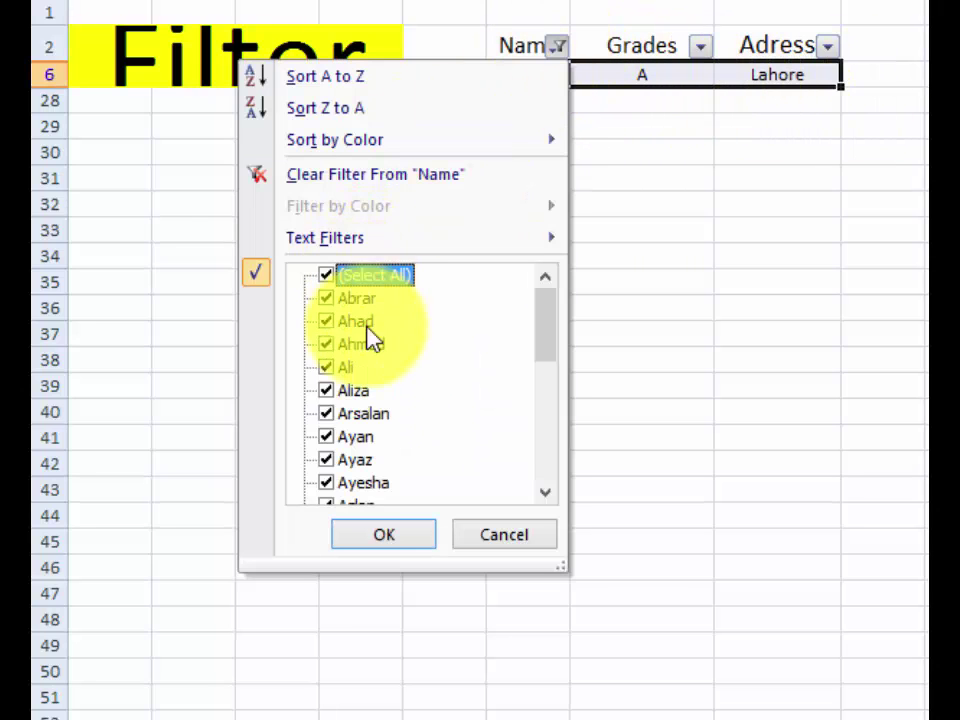
left_click(375, 532)
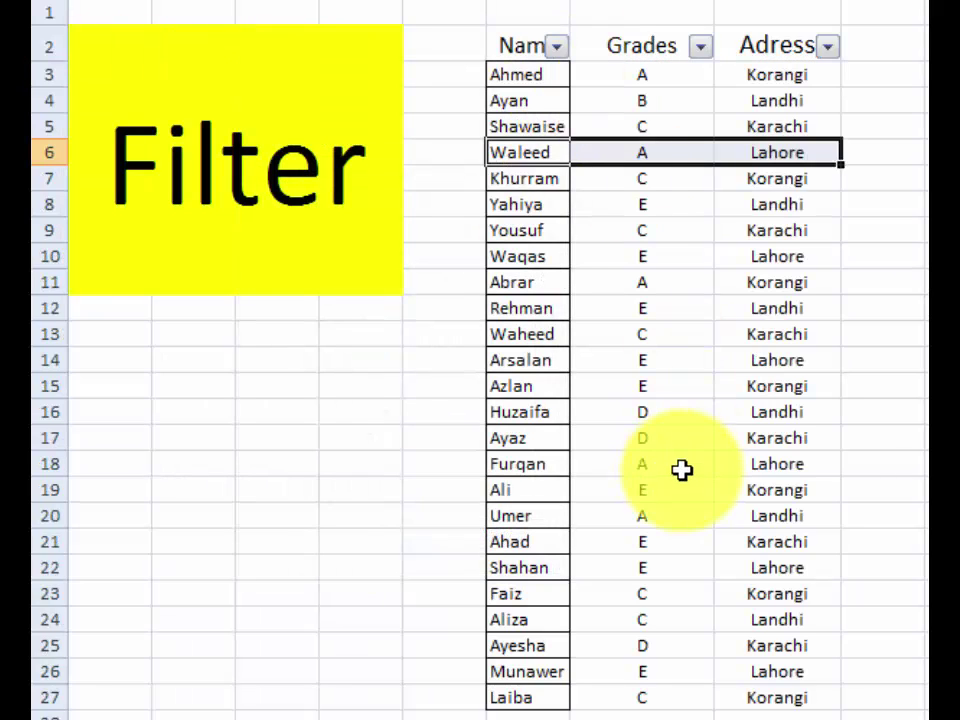
left_click(722, 79)
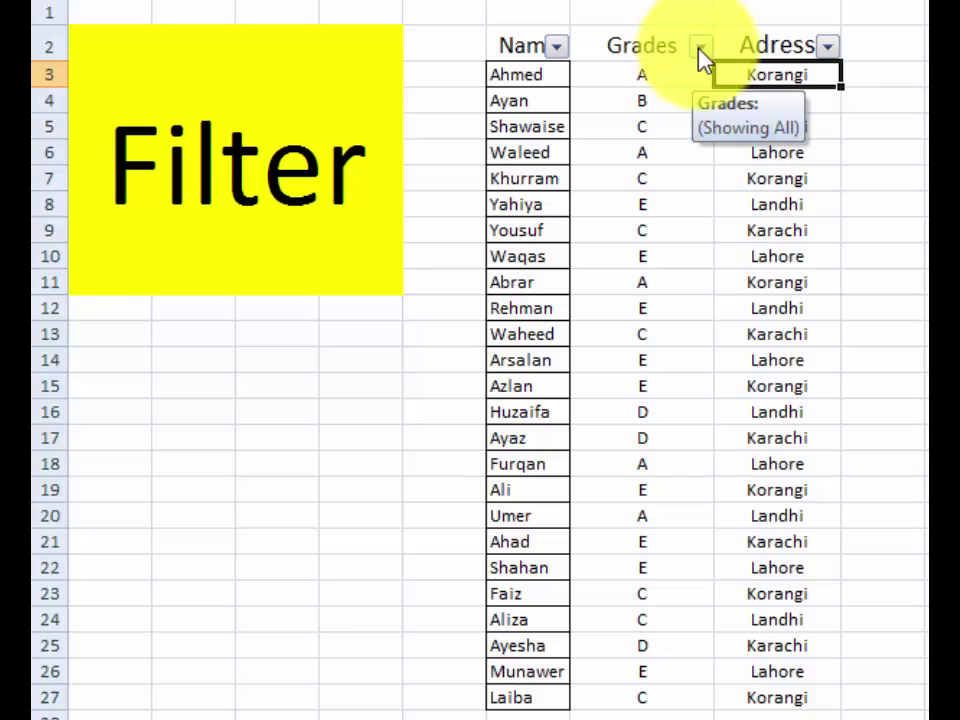
left_click(701, 52)
left_click(471, 276)
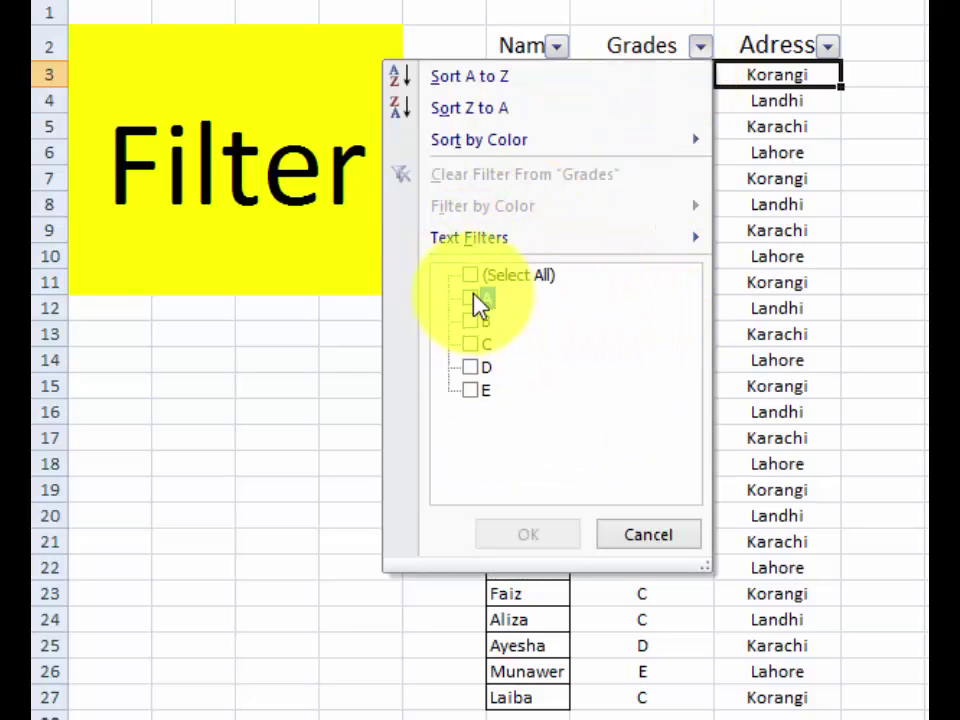
left_click(471, 298)
left_click(525, 537)
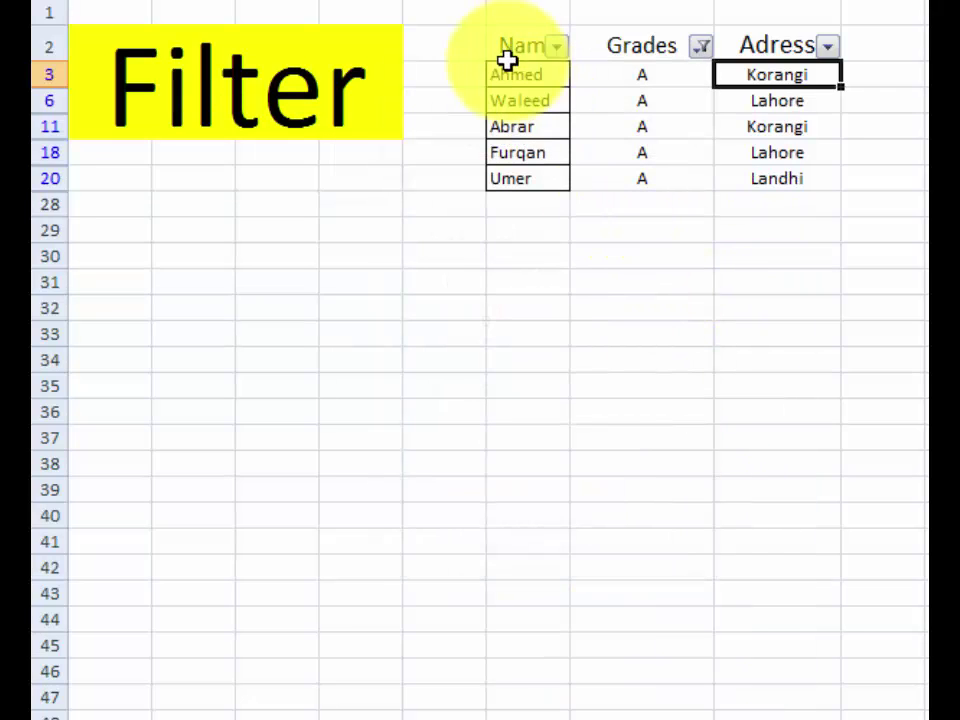
mouse_move(510, 70)
left_mouse_down()
mouse_move(721, 189)
mouse_move(560, 179)
left_mouse_up()
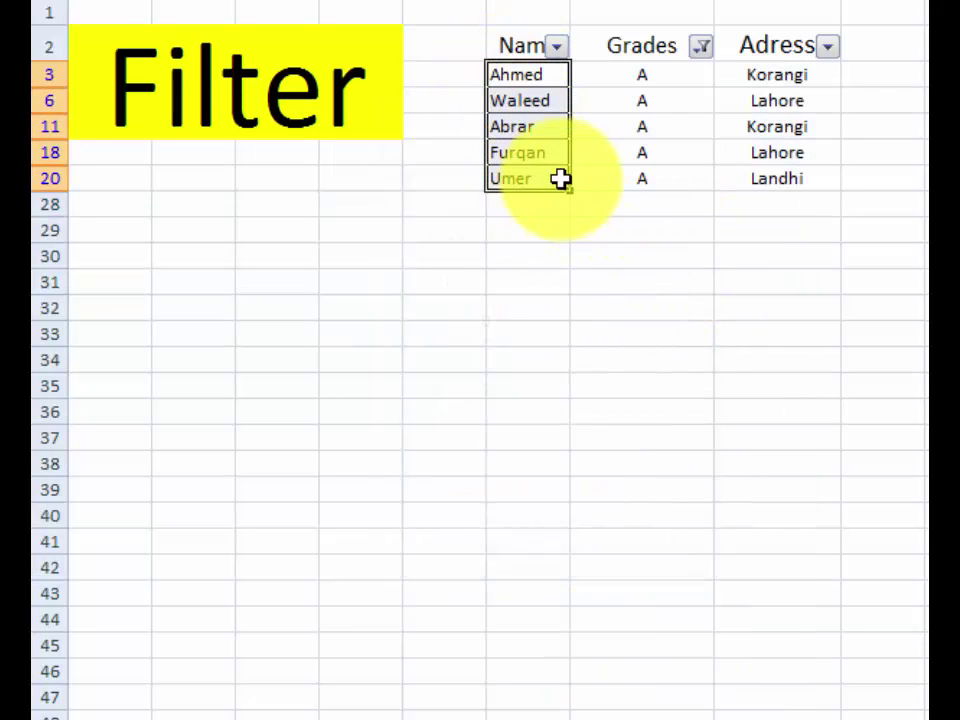
left_click(701, 47)
left_click(483, 280)
left_click(500, 537)
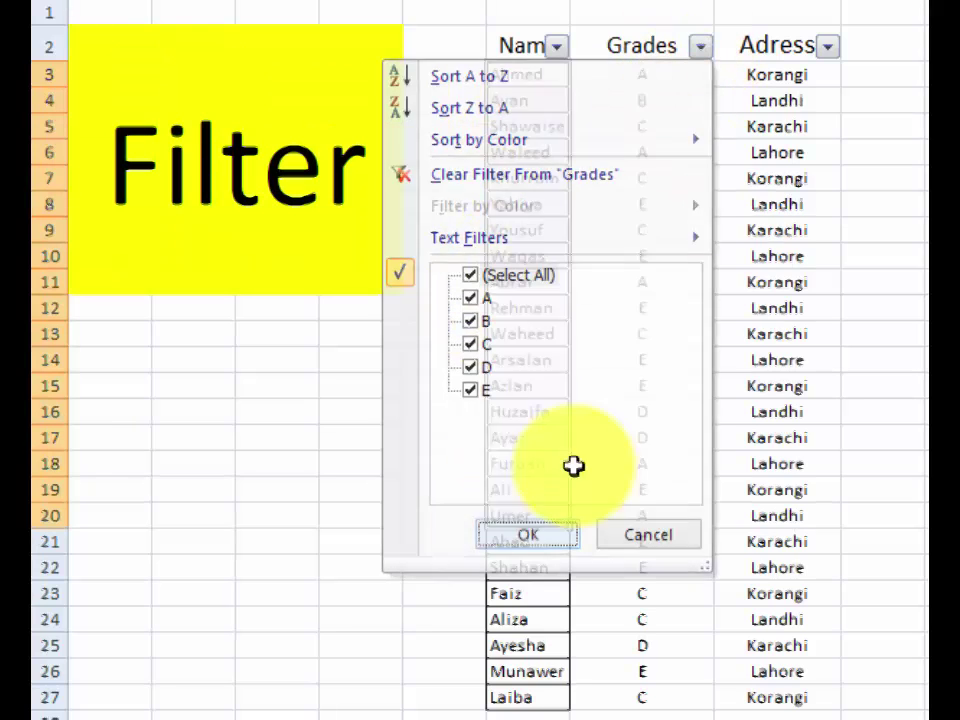
left_click(829, 48)
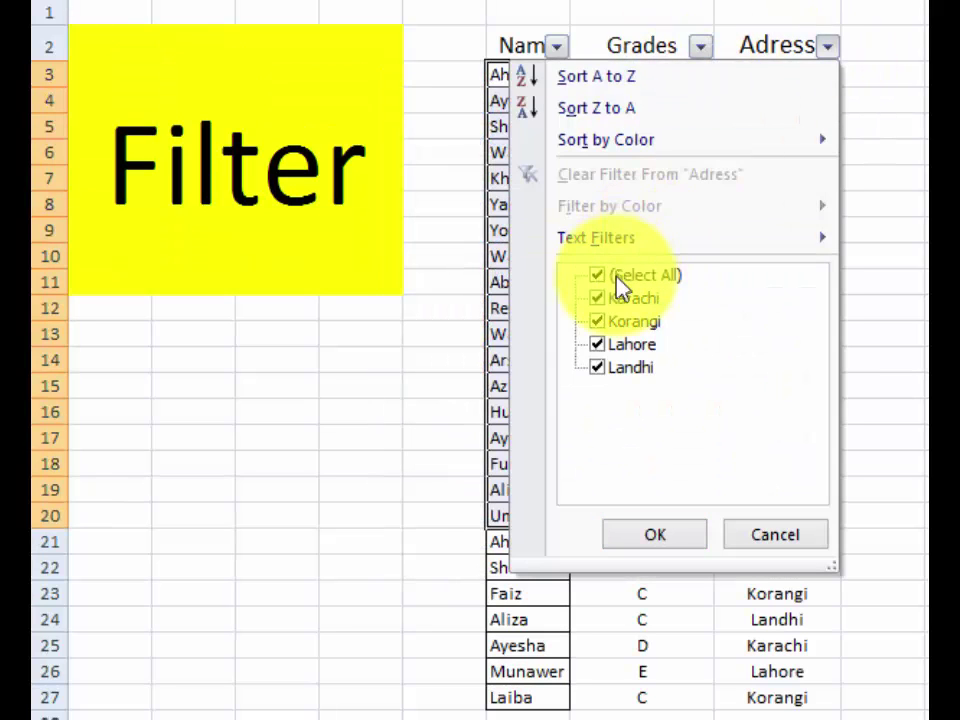
left_click(628, 322)
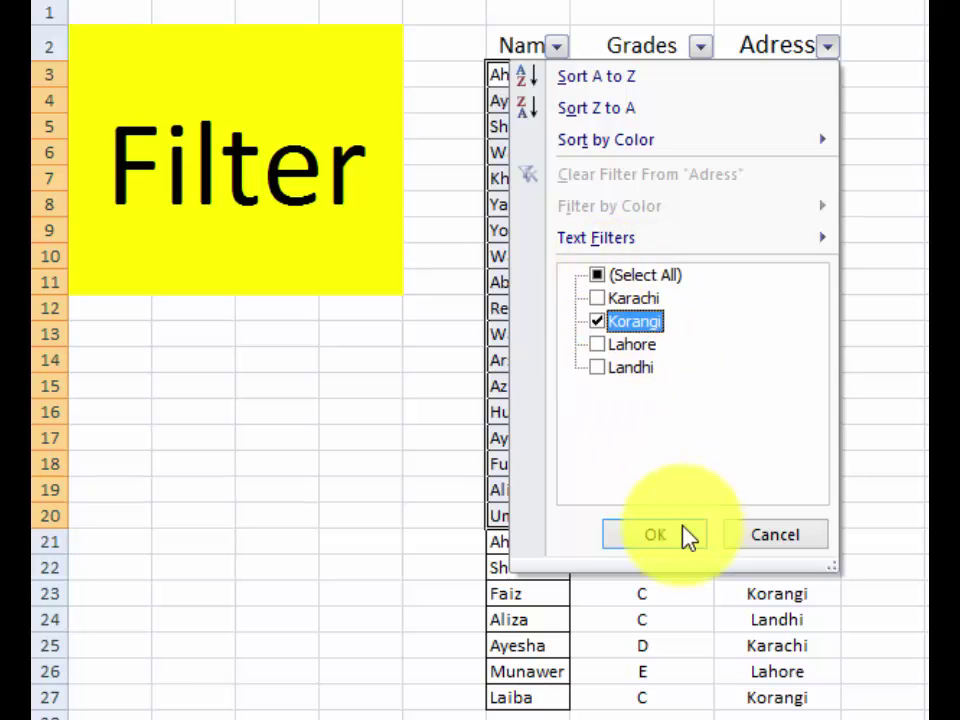
left_click(684, 537)
left_click(585, 304)
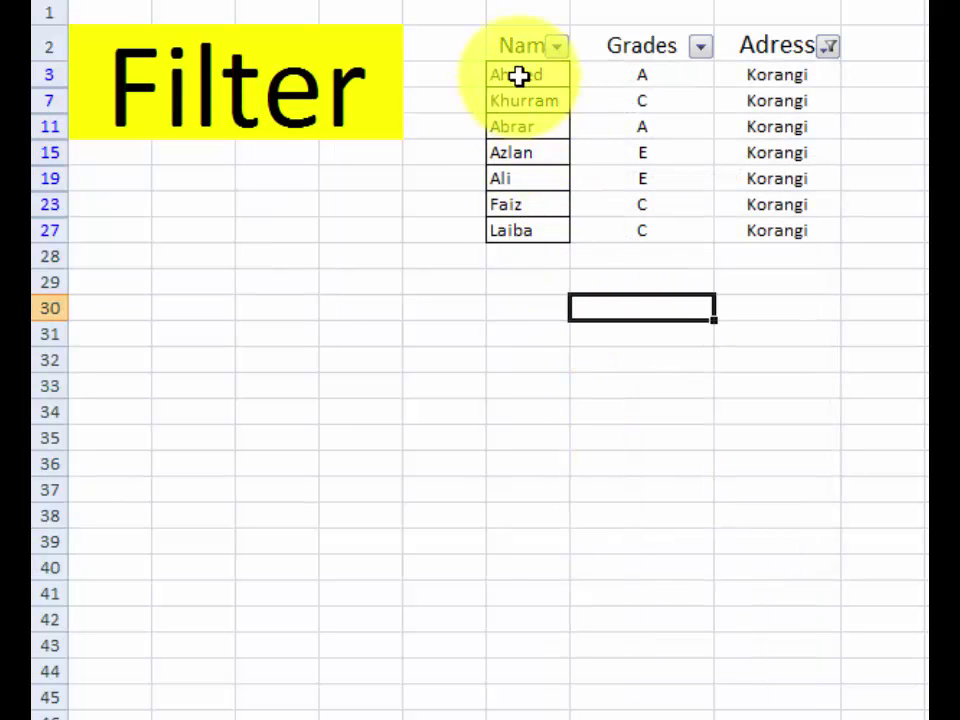
mouse_move(519, 77)
left_mouse_down()
mouse_move(564, 177)
mouse_move(569, 219)
left_mouse_up()
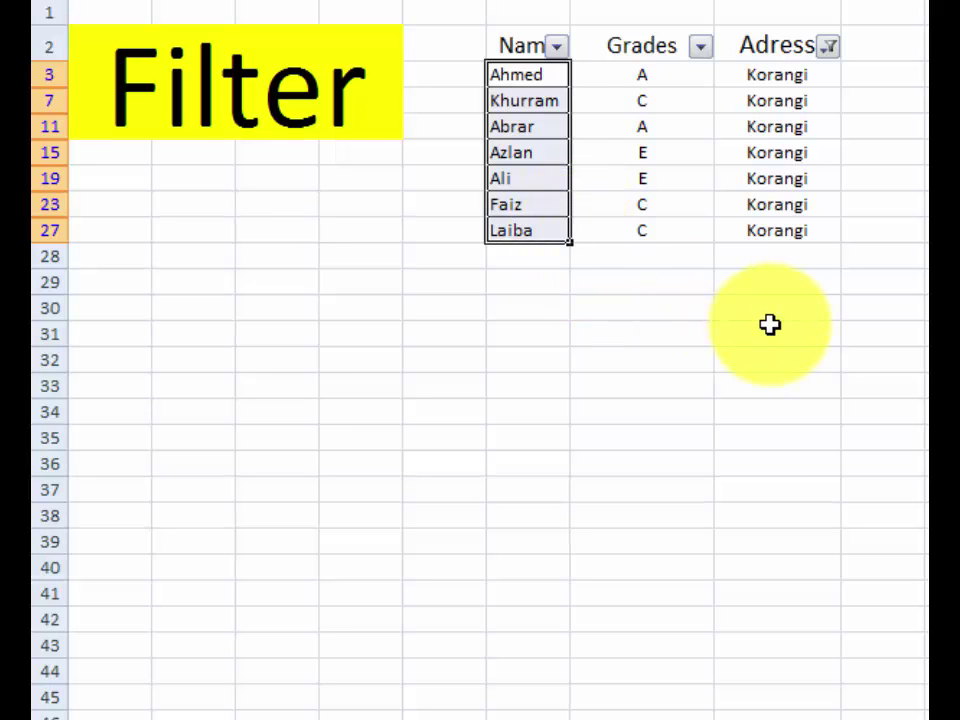
left_click(726, 306)
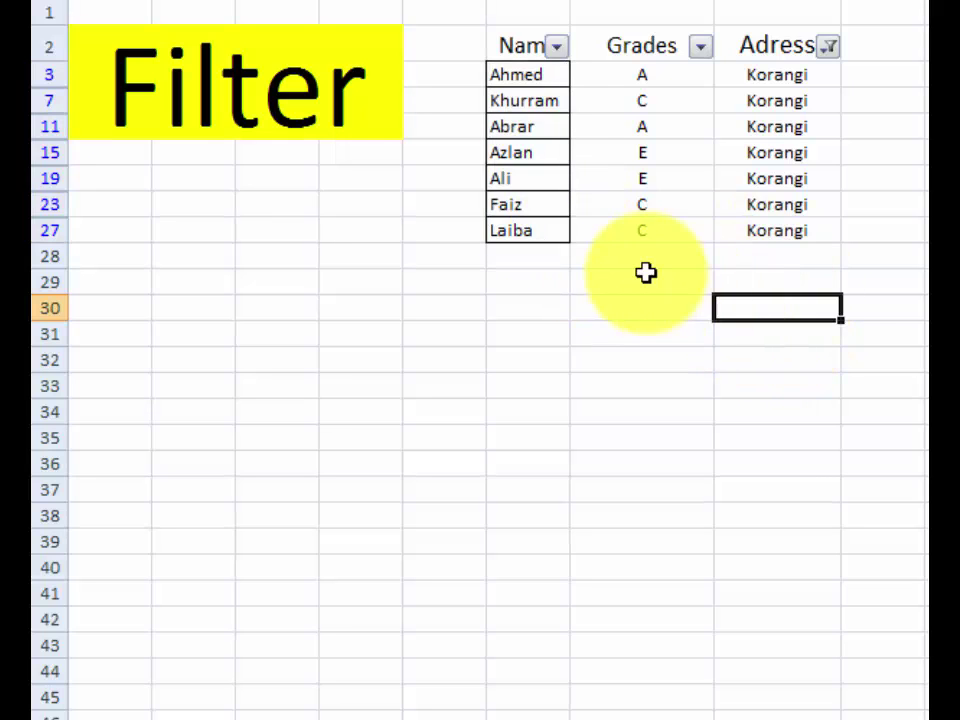
left_click_drag(522, 75, 781, 243)
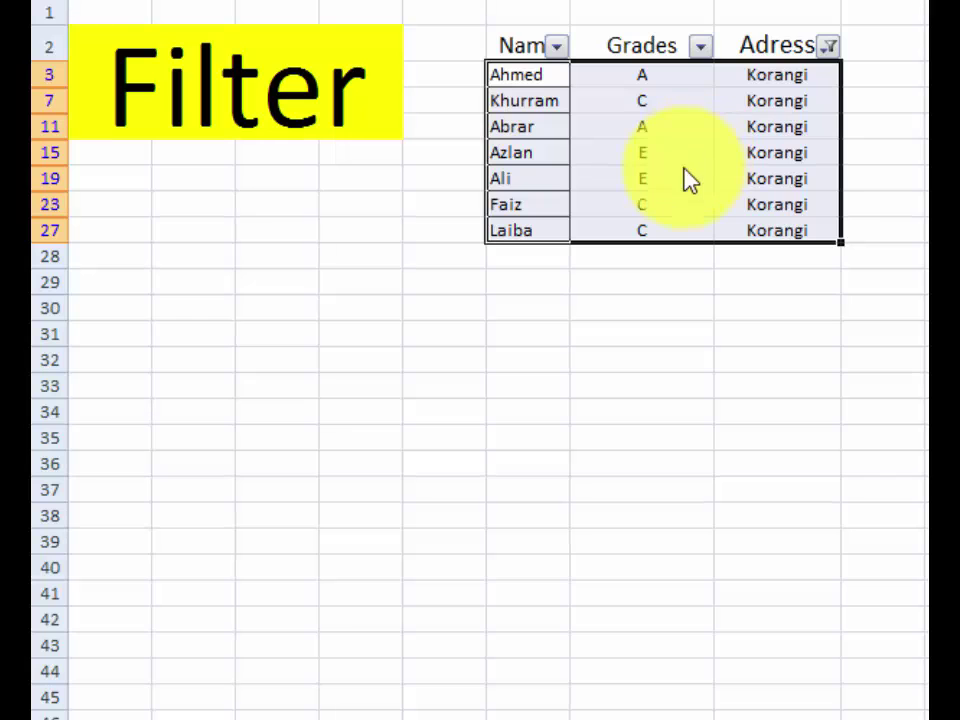
key("alt+Down")
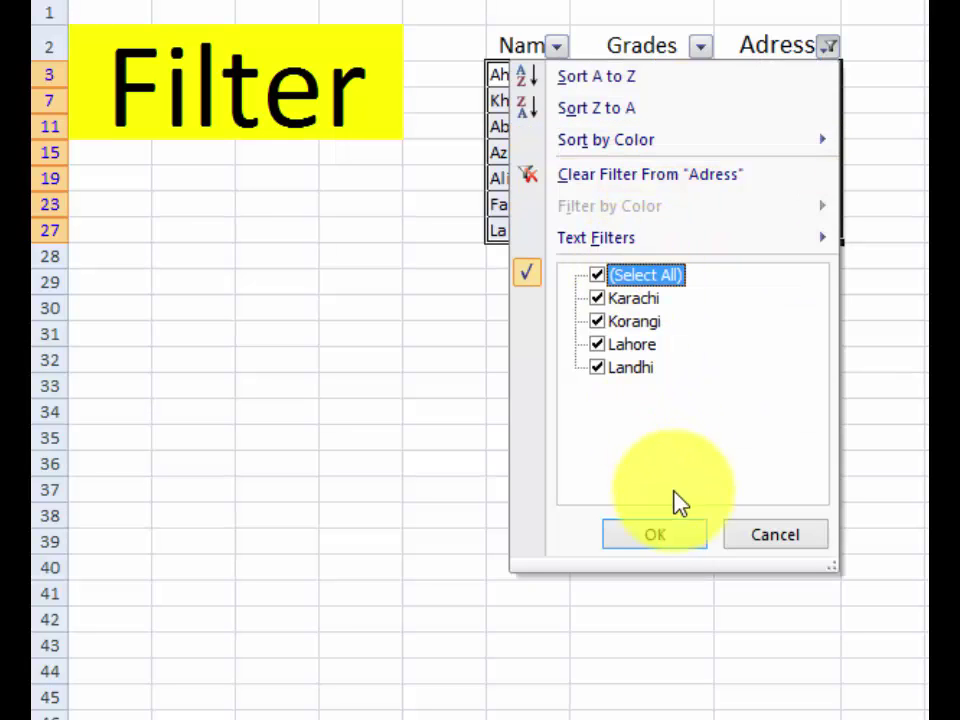
left_click(646, 537)
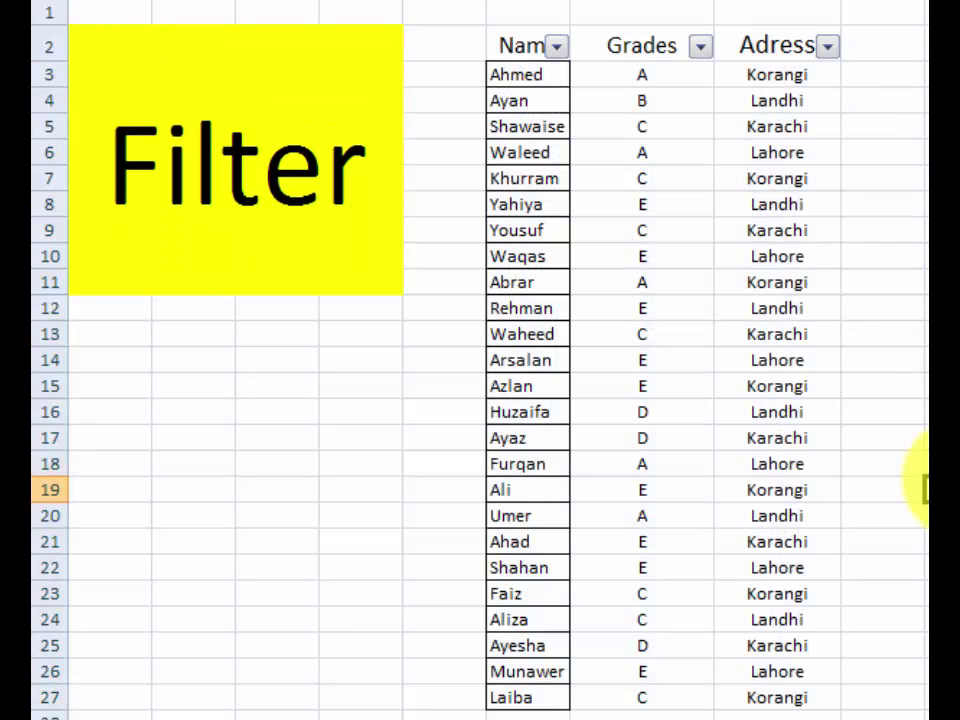